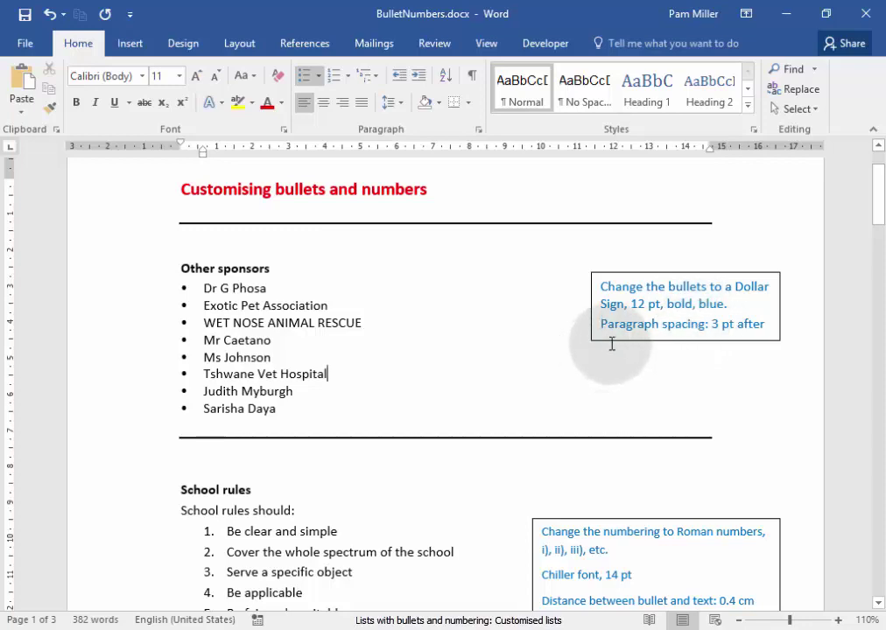
- Define a new bullet for the Other sponsors list using the dollar sign from the (normal text) symbols
left_click_drag(296, 409, 200, 294)
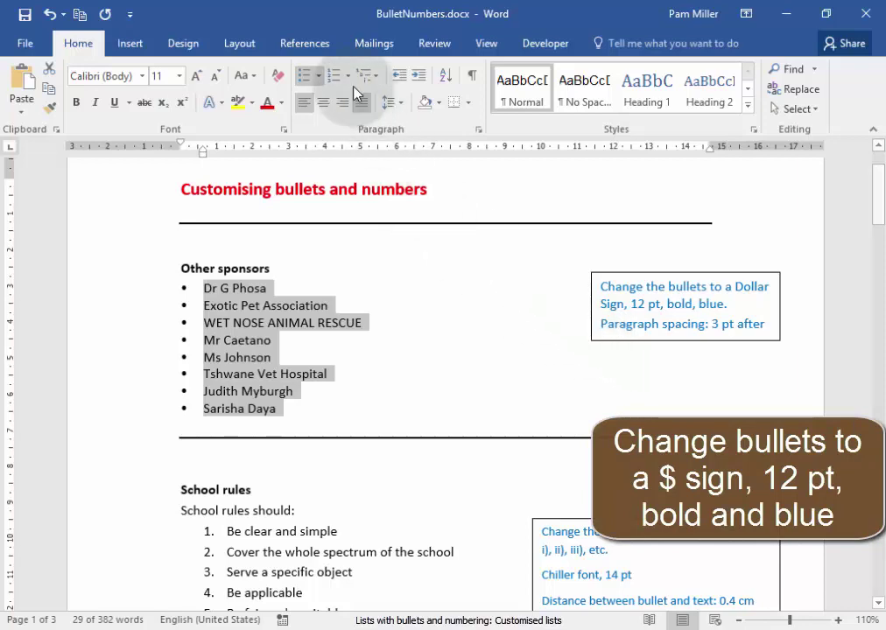
left_click(318, 79)
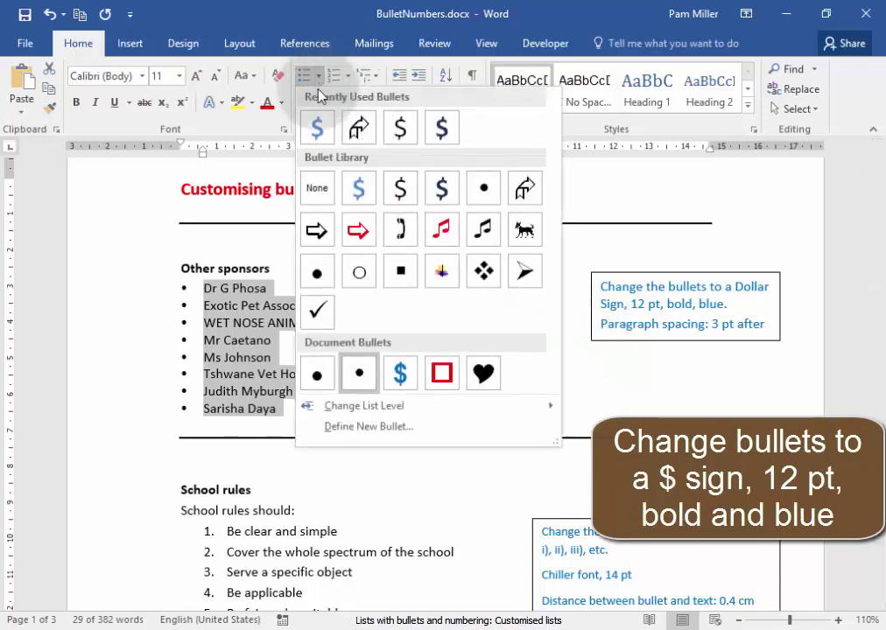
left_click(355, 428)
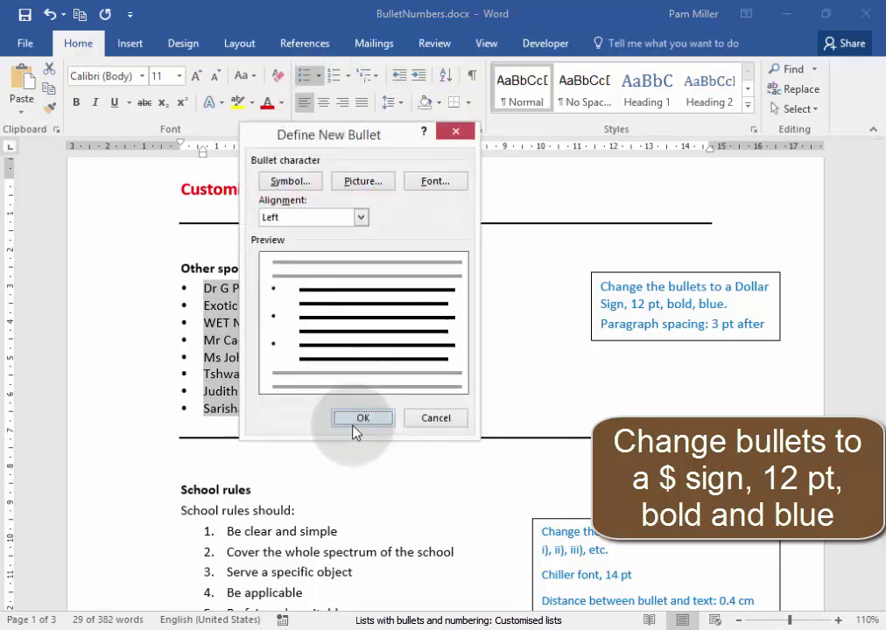
left_click(293, 182)
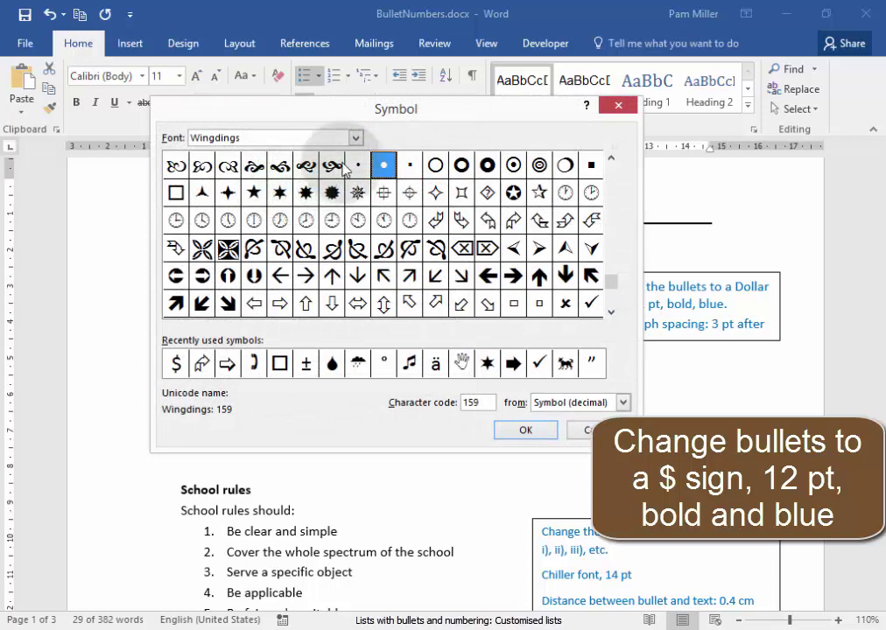
left_click(356, 137)
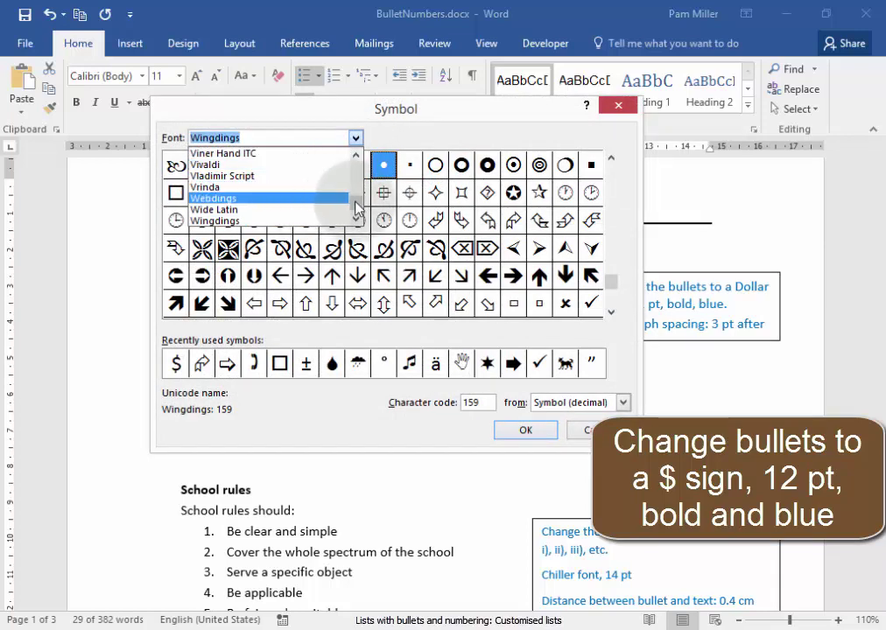
left_click_drag(357, 208, 357, 164)
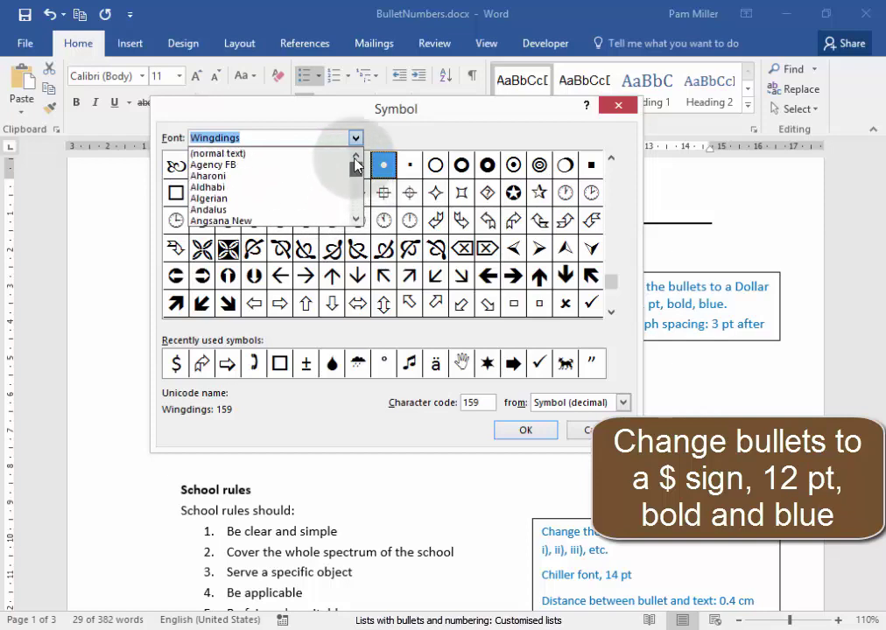
left_click(273, 156)
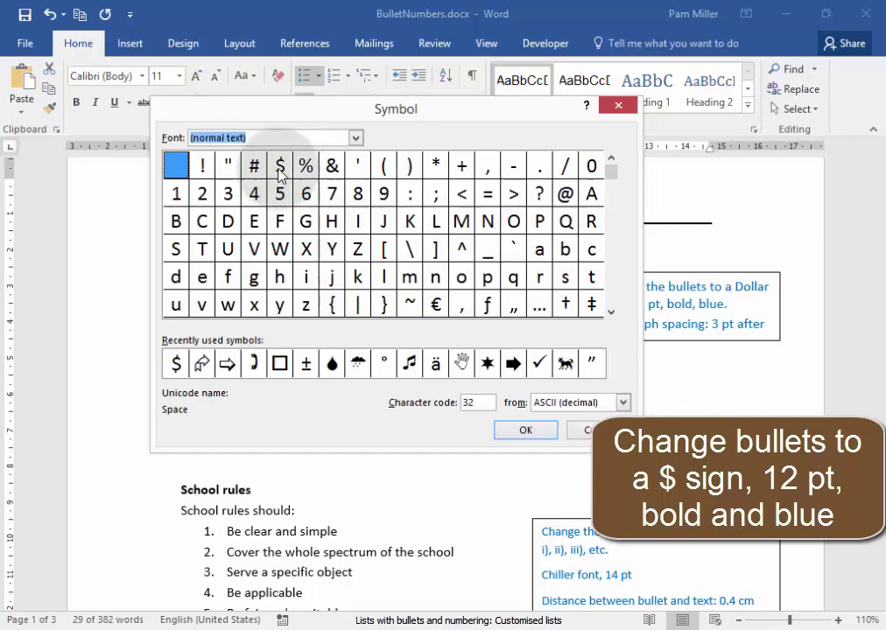
left_click(280, 168)
left_click(508, 431)
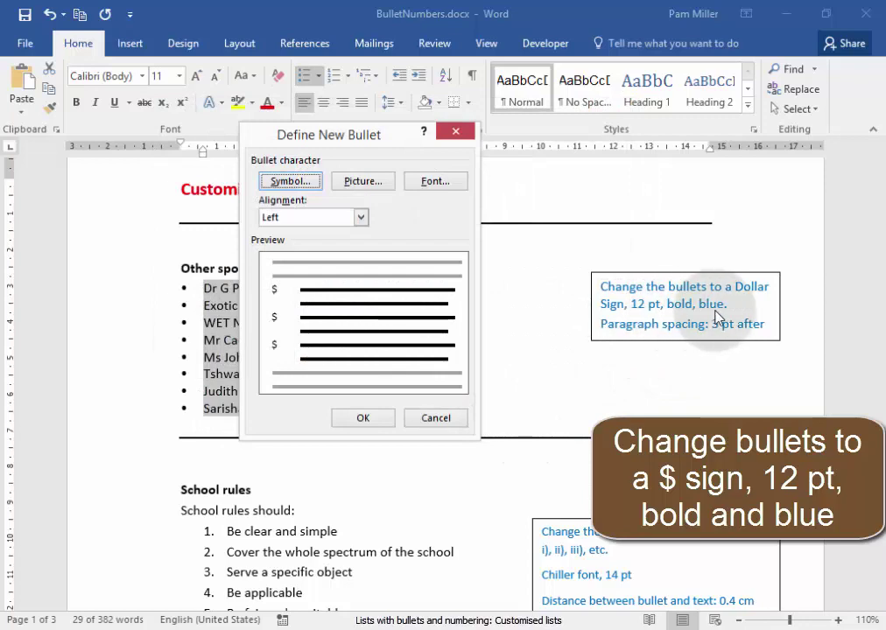
- Format the new dollar-sign bullet as 12 pt, bold and blue, and apply it to the Other sponsors list
left_click(436, 183)
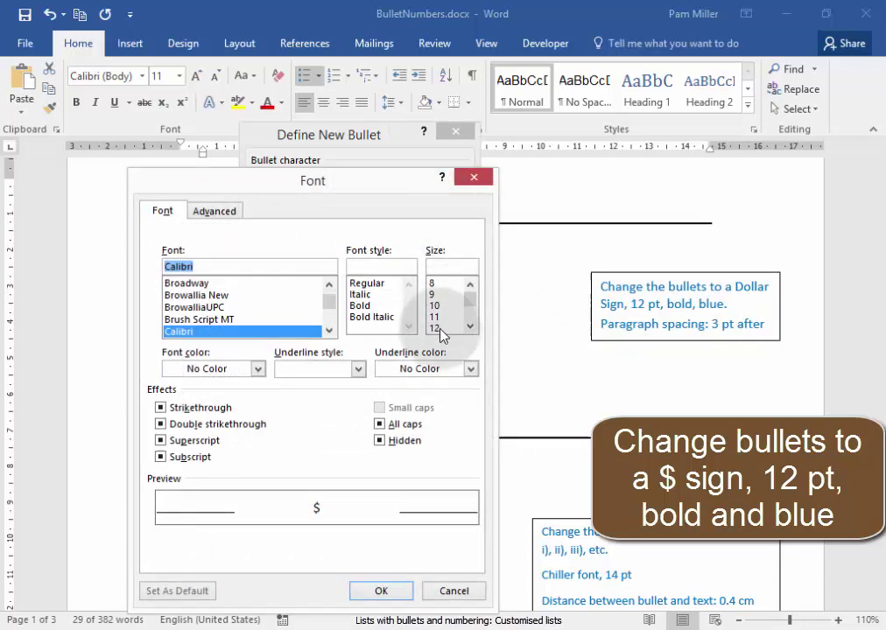
left_click(442, 328)
left_click(374, 307)
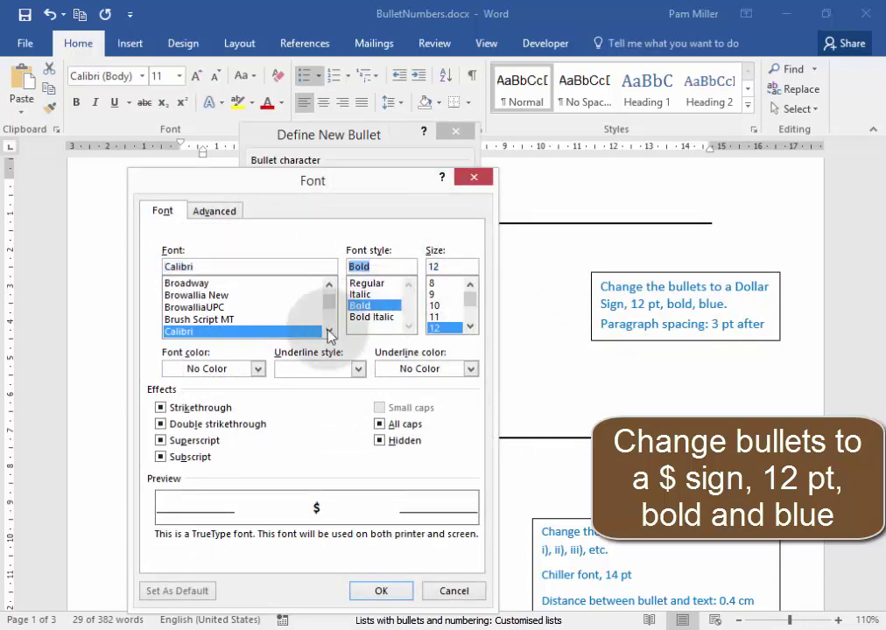
left_click(260, 375)
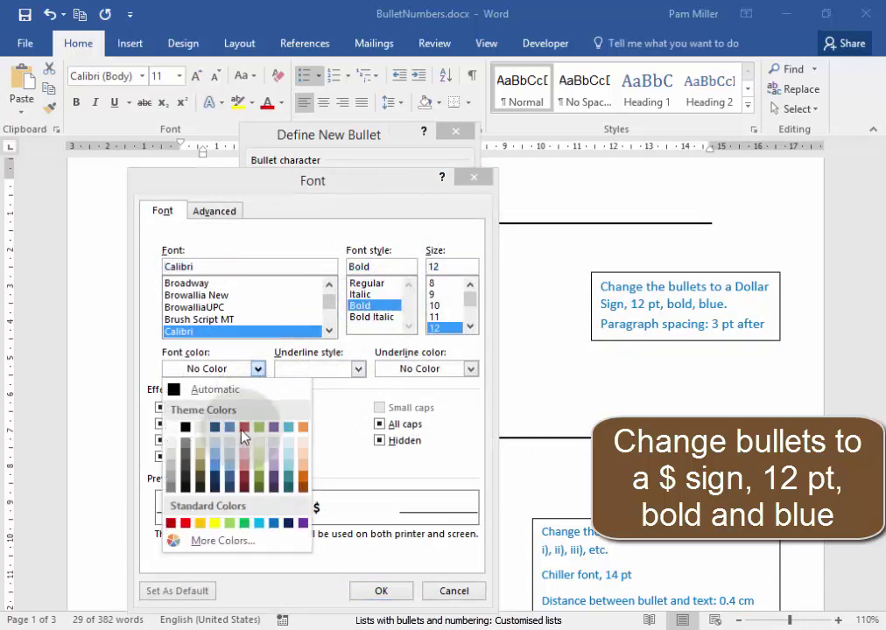
left_click(211, 487)
left_click(378, 591)
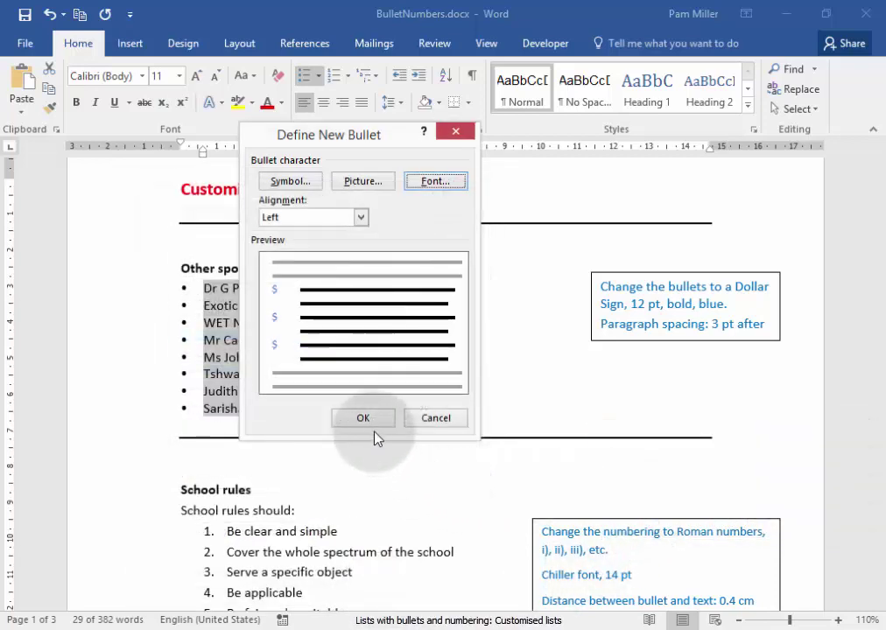
left_click(375, 423)
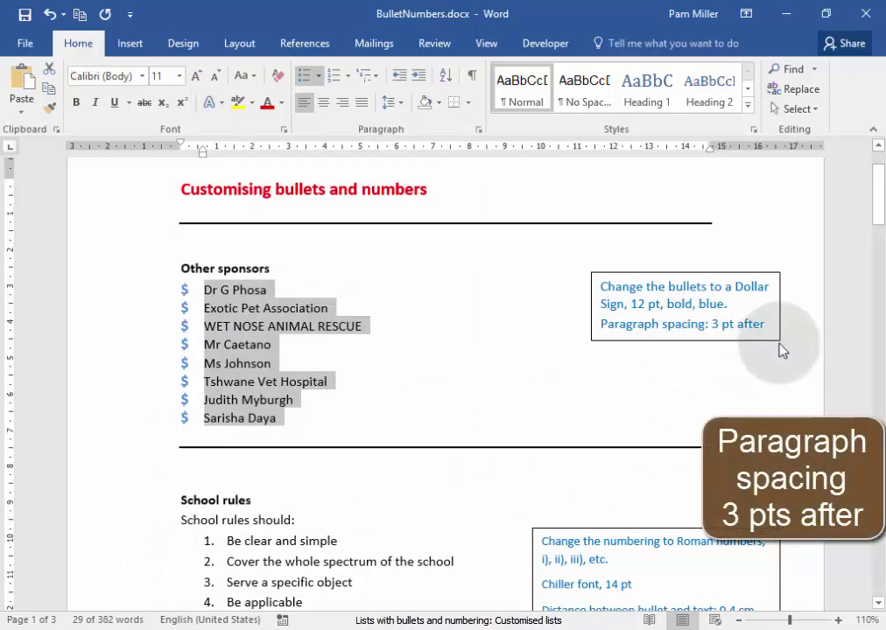
- Set the paragraph spacing after each item in the Other sponsors list to 3 pt
left_click(479, 133)
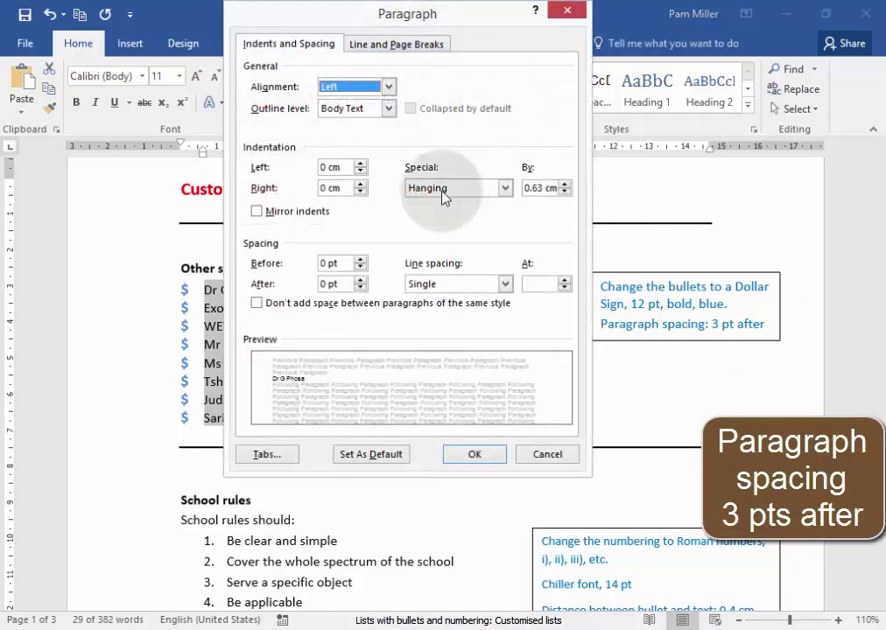
left_click(360, 279)
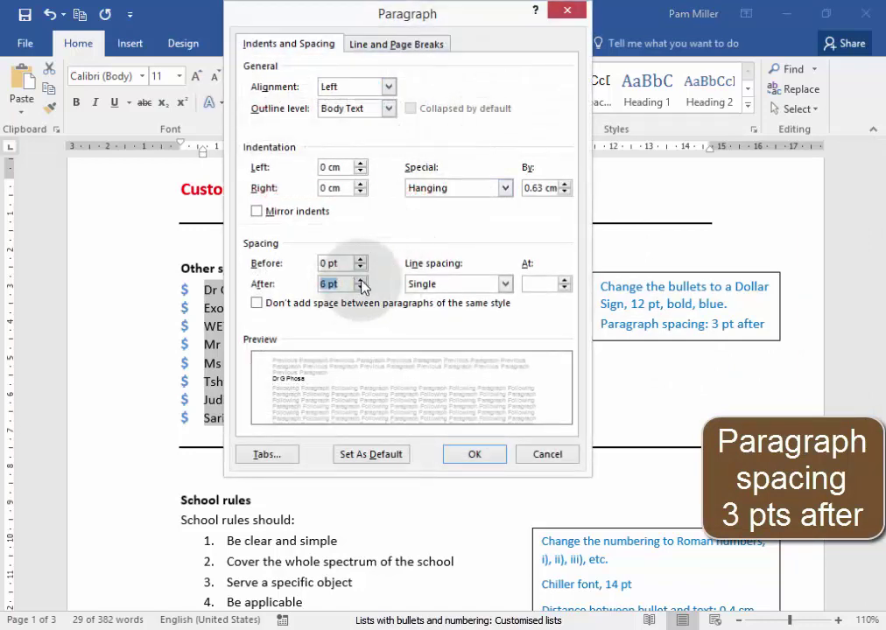
left_click(478, 459)
left_click(530, 468)
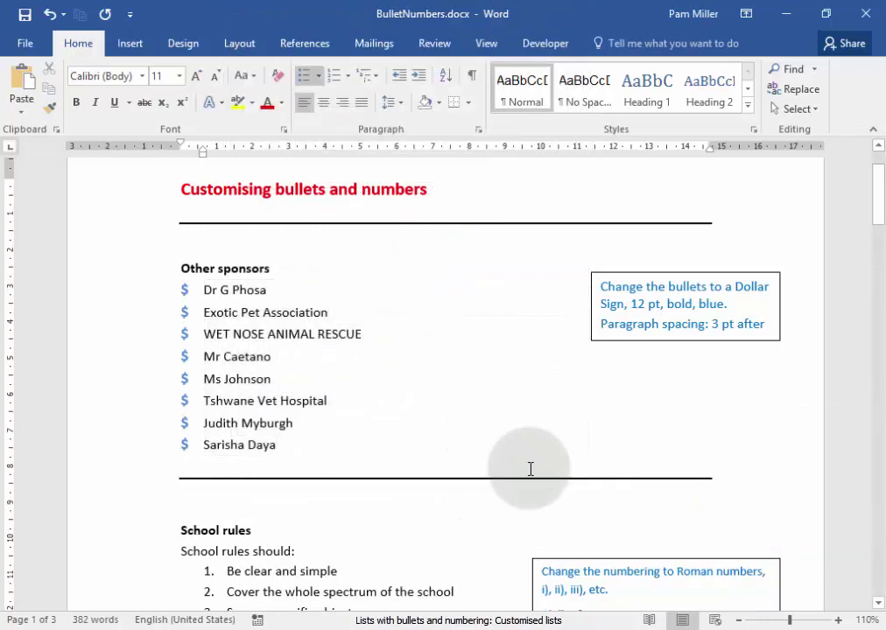
- Define a new number format for the School rules list with style i, ii, iii and a closing parenthesis, as in i)
scroll(530, 469, "down", 5)
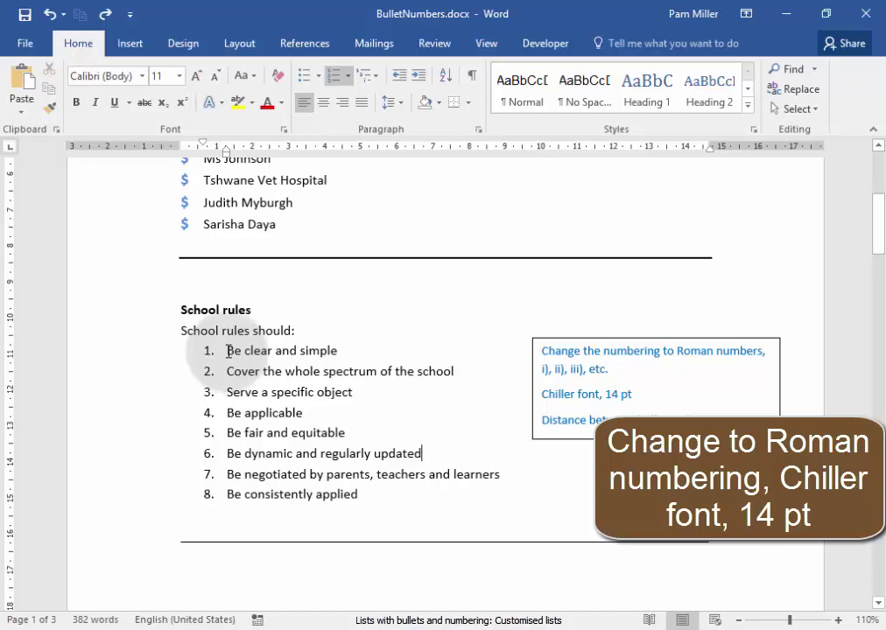
left_click_drag(229, 354, 363, 493)
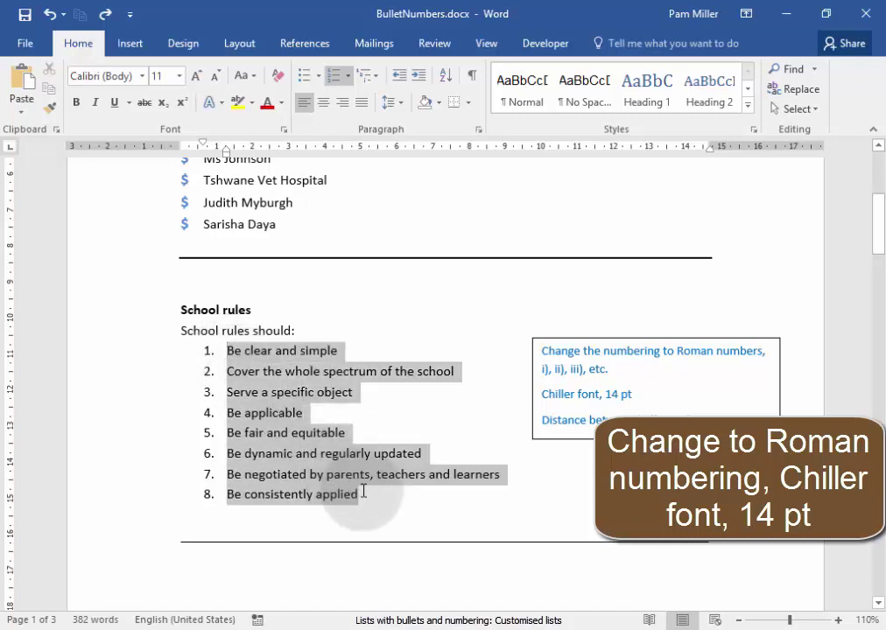
left_click(349, 78)
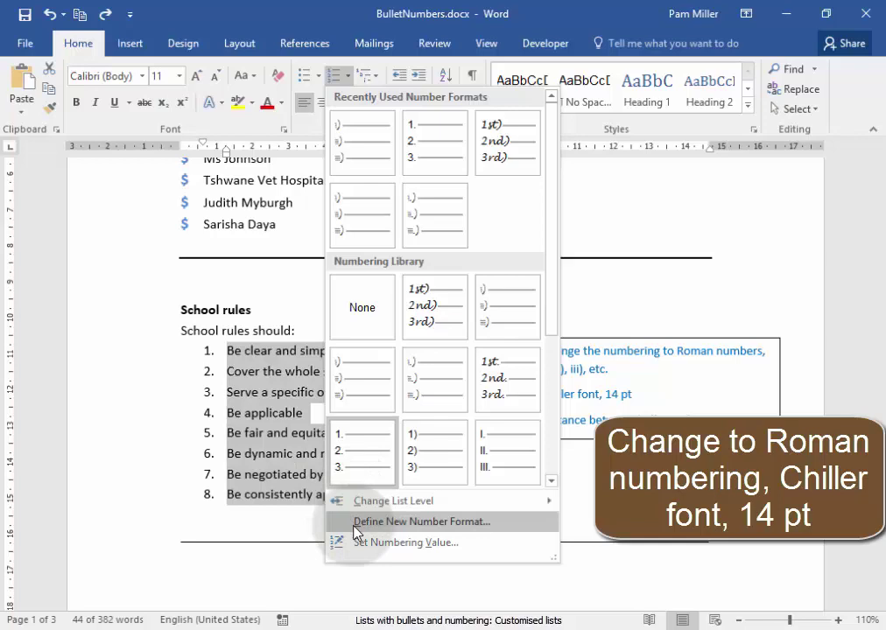
left_click(356, 524)
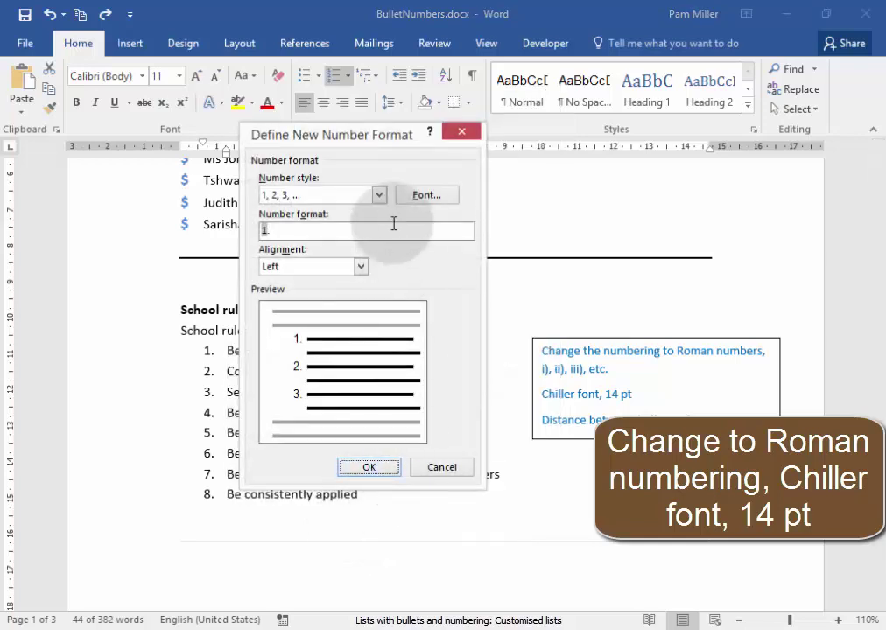
left_click(379, 195)
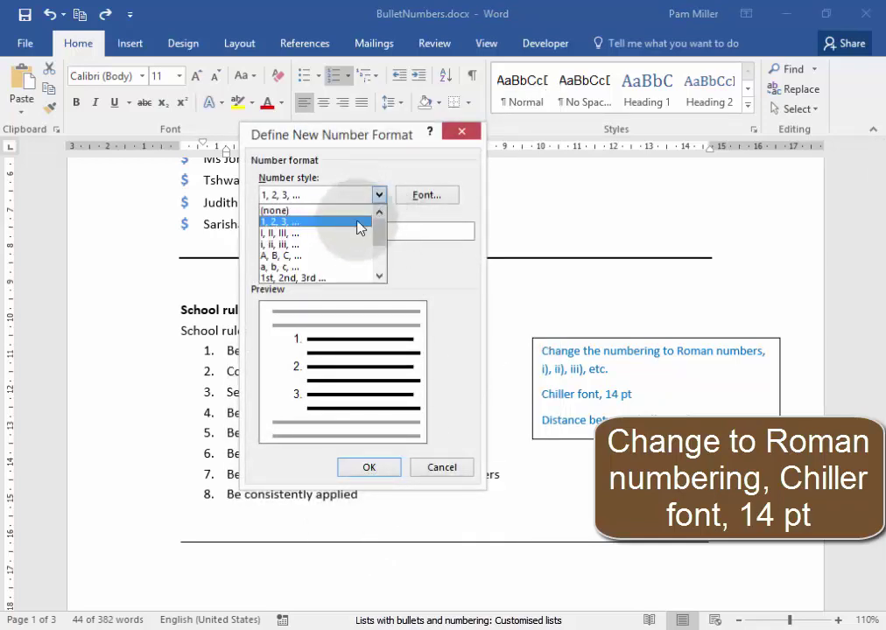
left_click(337, 245)
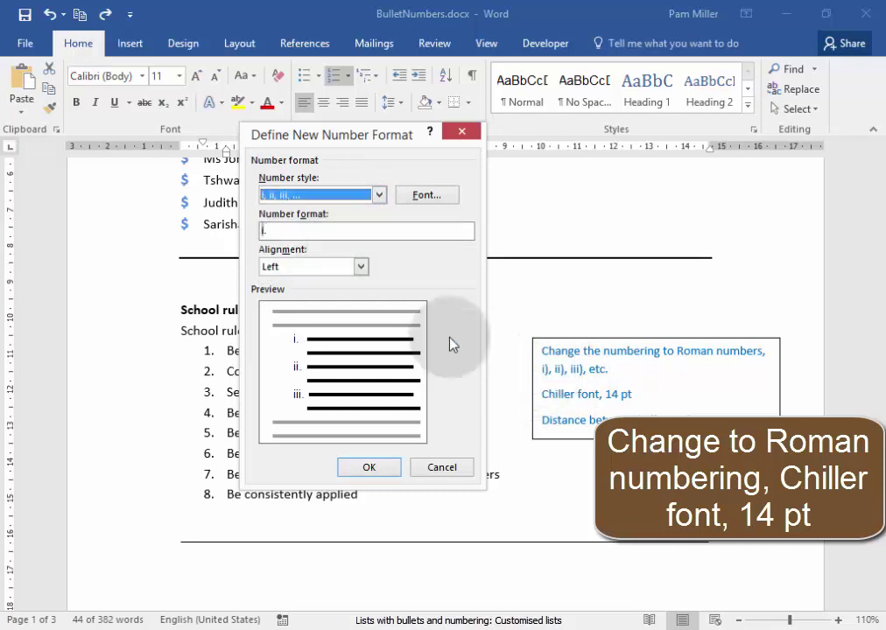
left_click(321, 230)
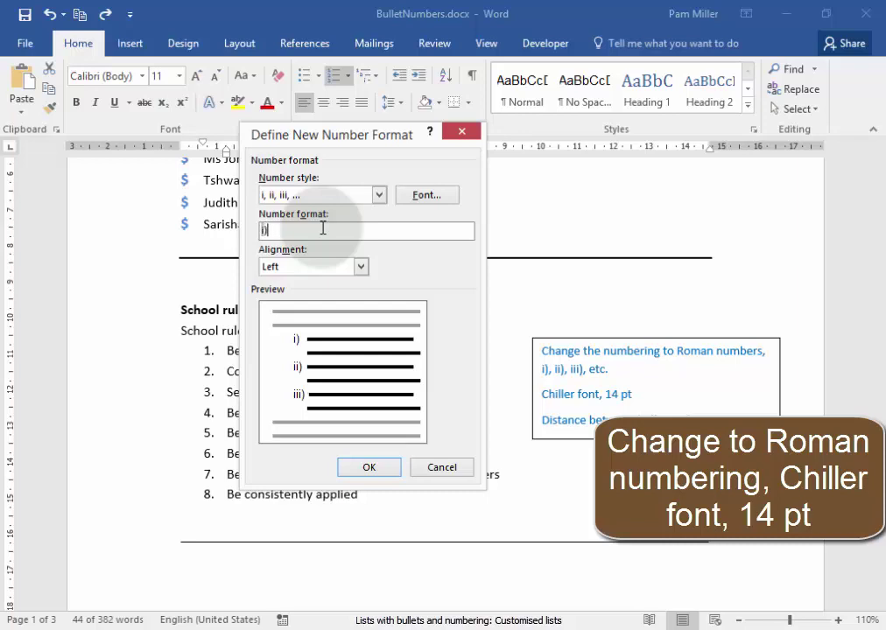
- Set the font of the new Roman numbering to Chiller, 14 pt, and apply the format to the School rules list
left_click(421, 200)
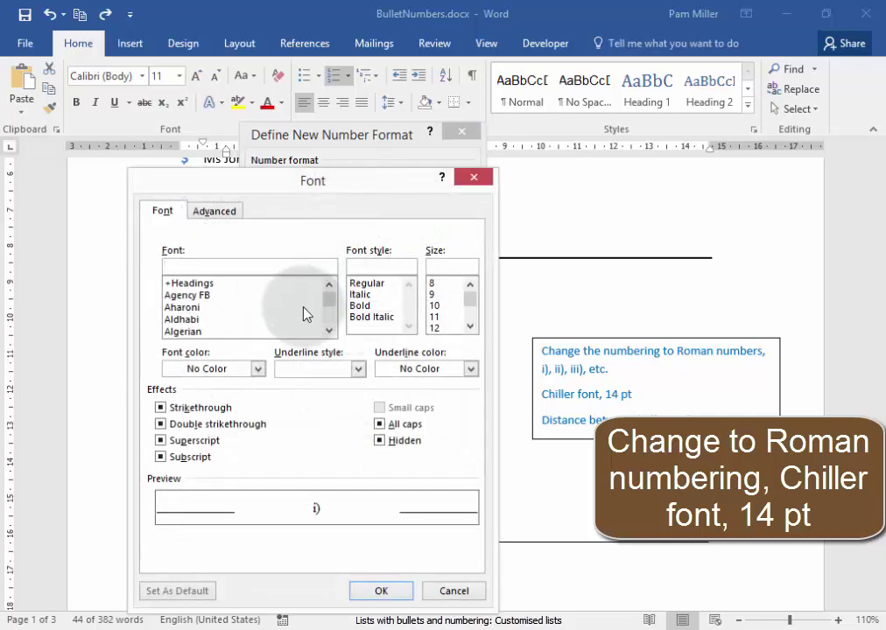
left_click_drag(329, 303, 330, 334)
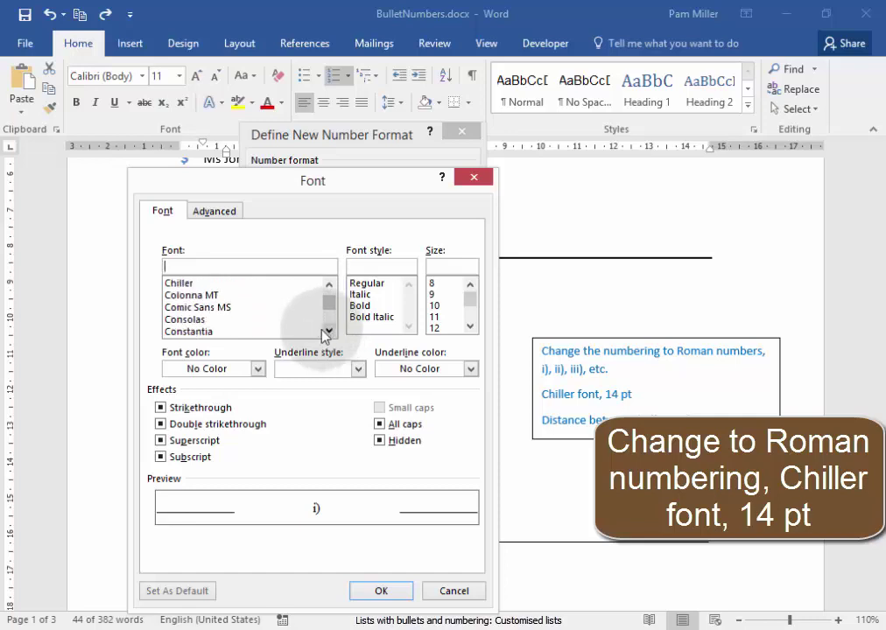
left_click(216, 285)
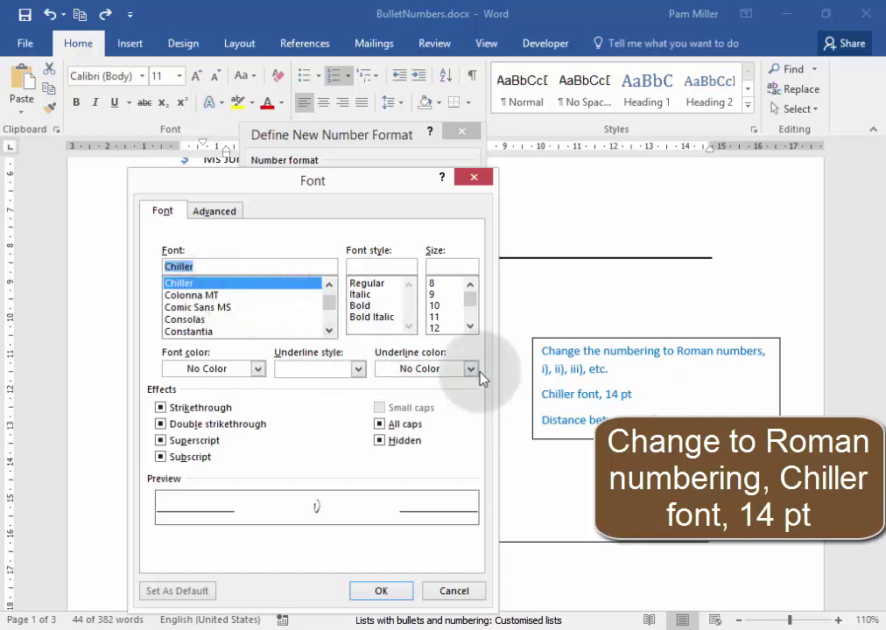
left_click(457, 329)
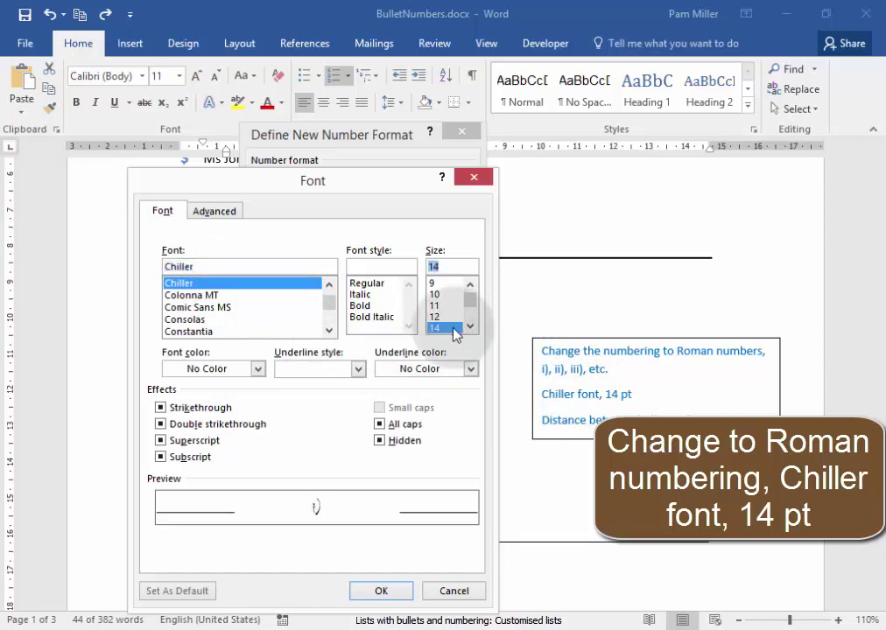
left_click(382, 591)
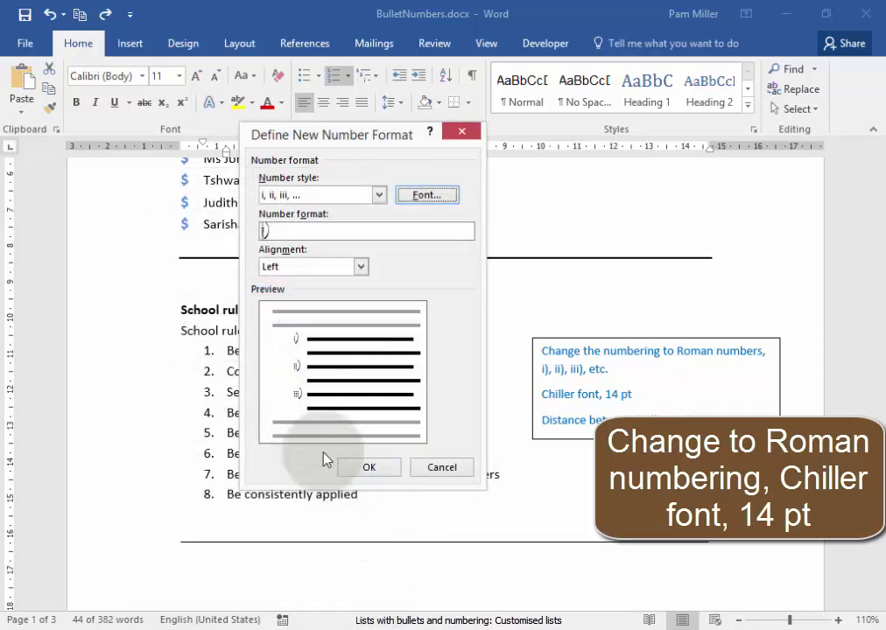
left_click(357, 471)
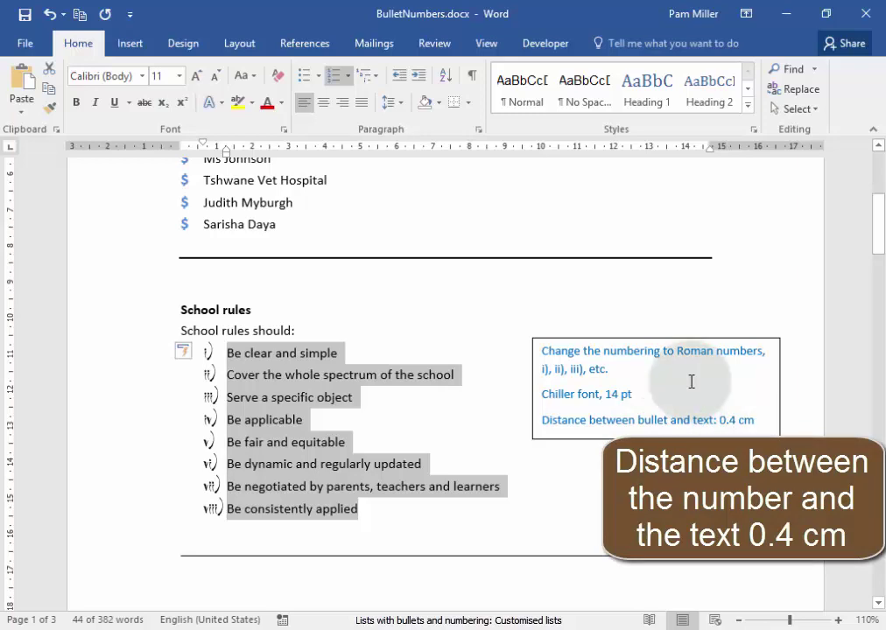
- Set the hanging indent of the School rules list to 0.4 cm
left_click(478, 131)
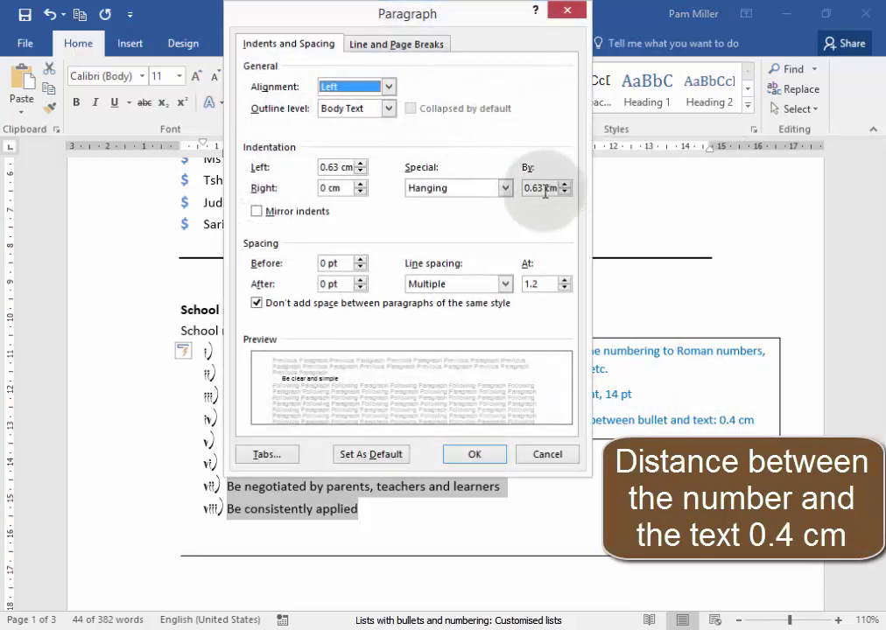
left_click(516, 188)
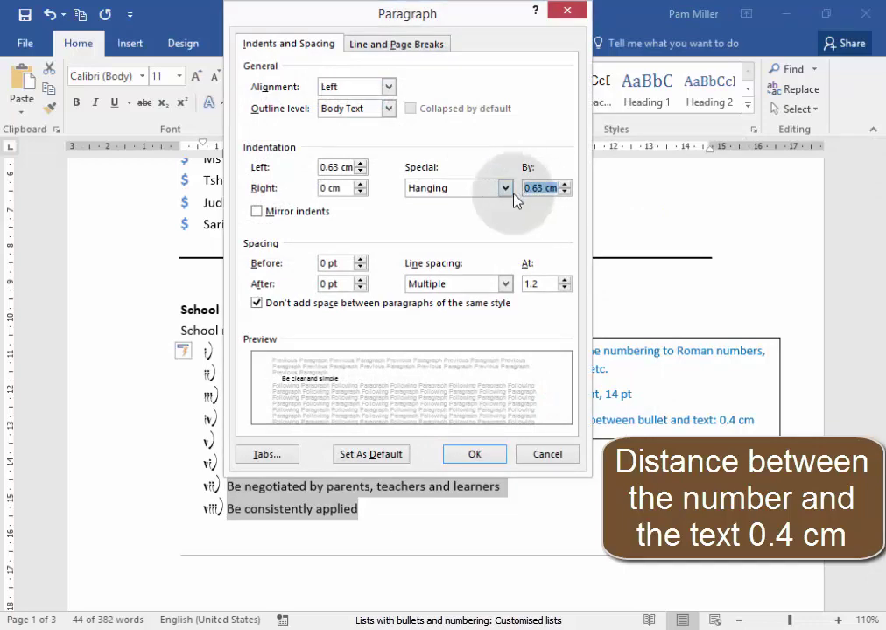
type("0.4")
left_click(477, 457)
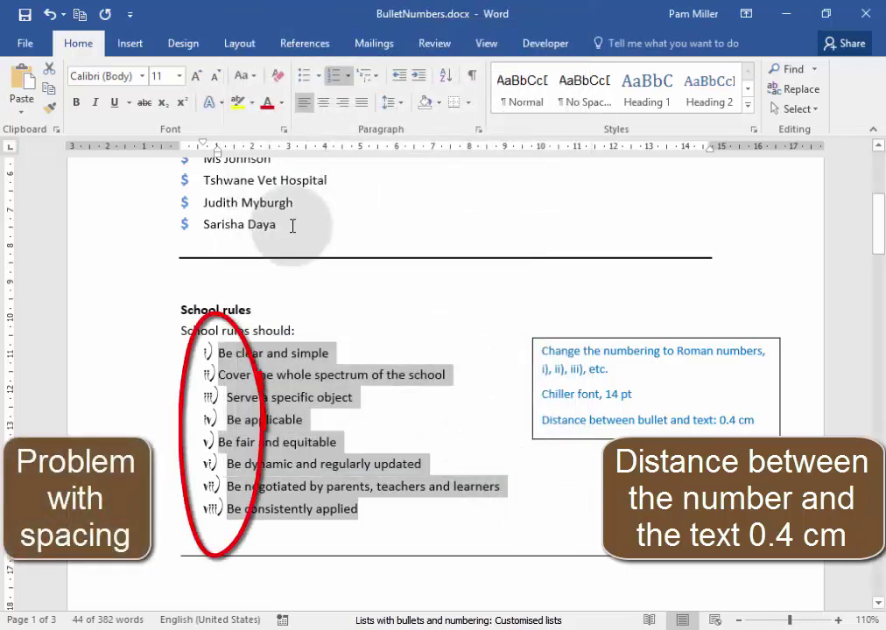
- Set the alignment of the School rules list's number format to Right
left_click(349, 78)
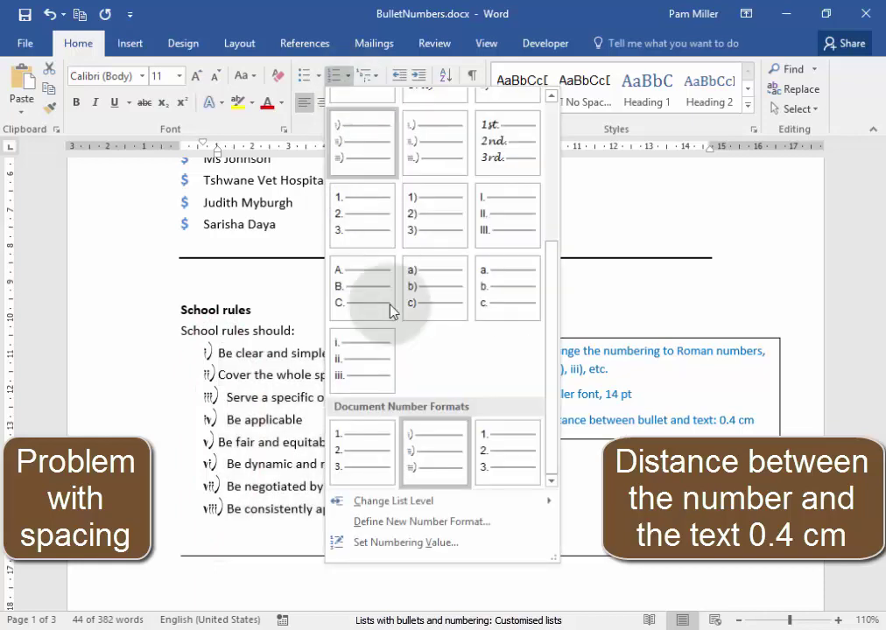
left_click(429, 523)
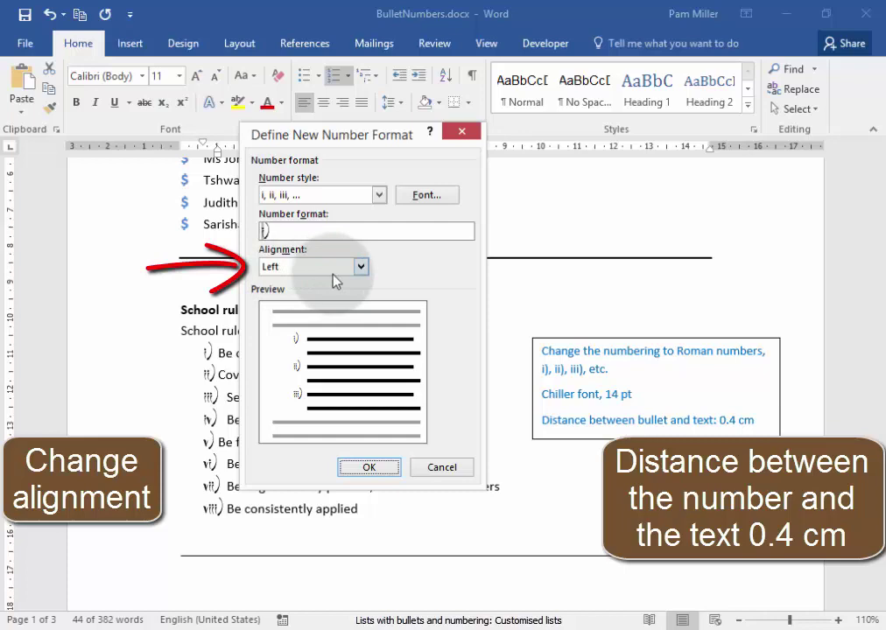
left_click(360, 268)
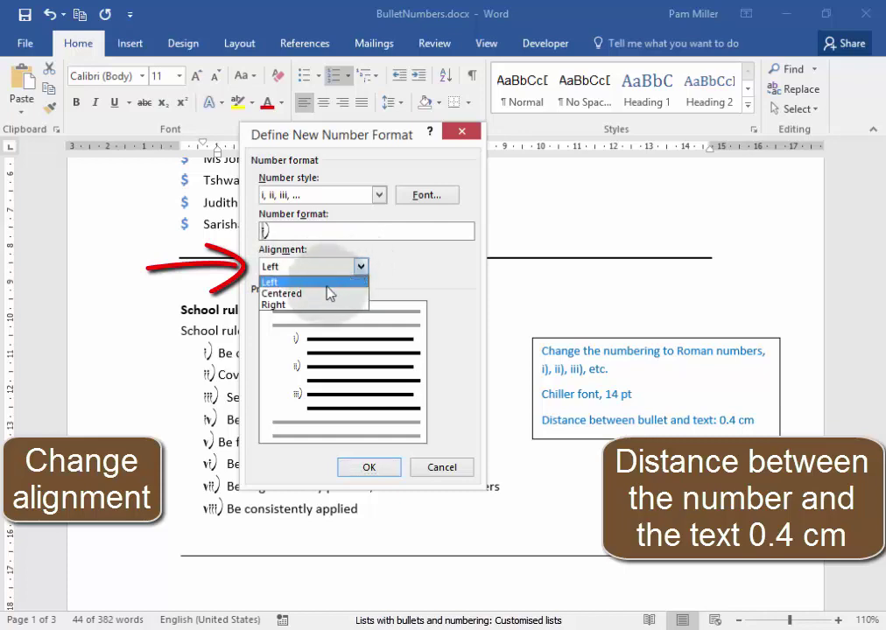
left_click(315, 305)
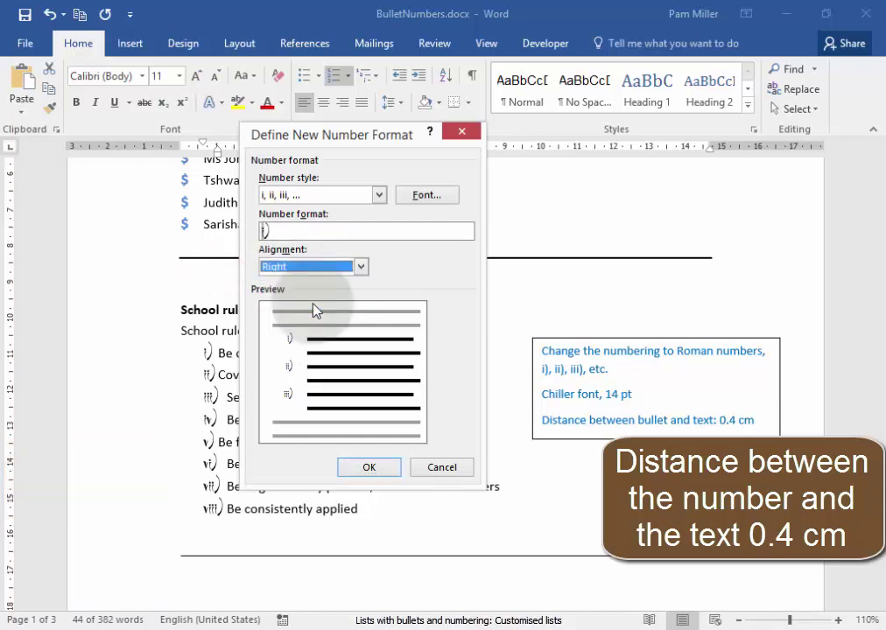
left_click(354, 472)
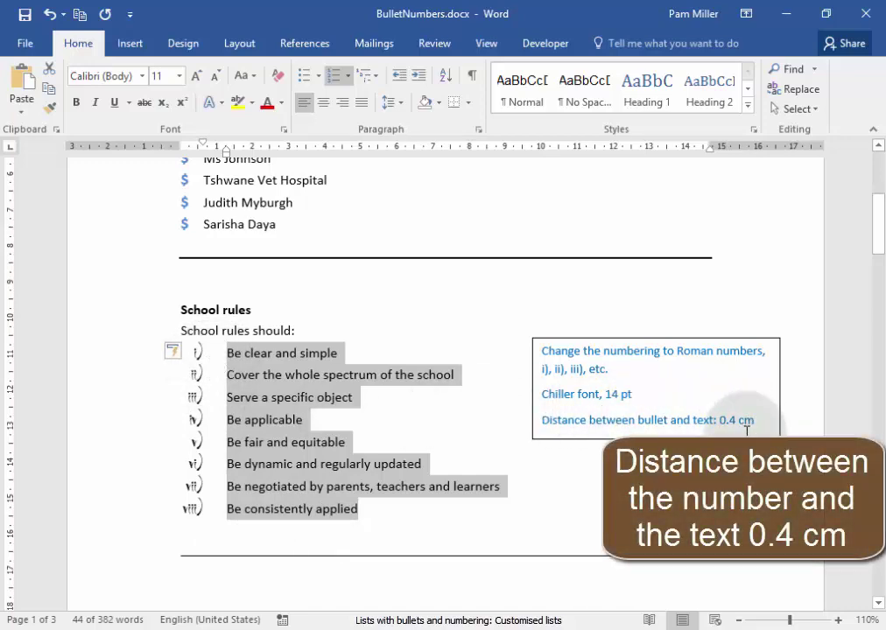
- Set the School rules list's hanging indent to 0.4 cm again and deselect the list
left_click(478, 130)
left_click(526, 188)
double_click(527, 188)
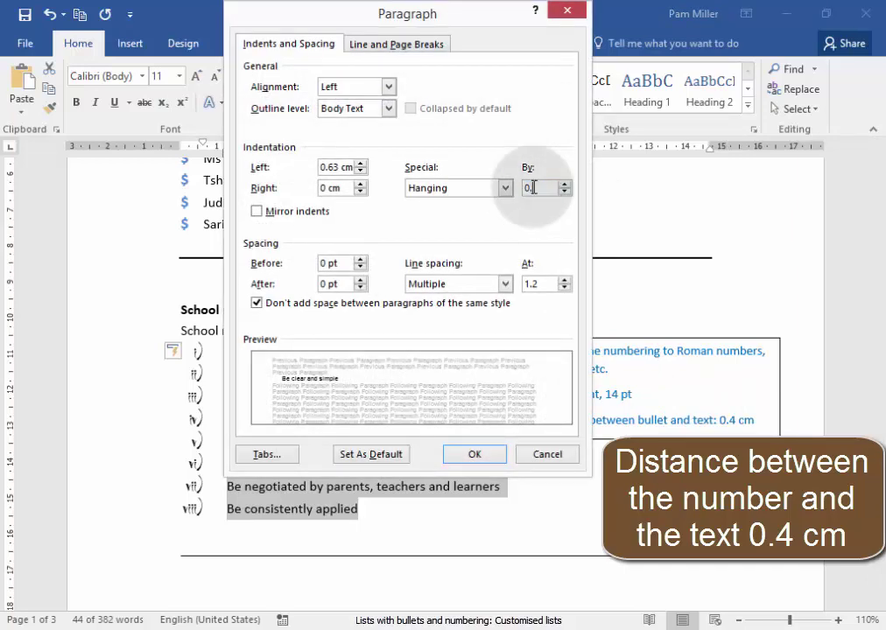
type("0.4")
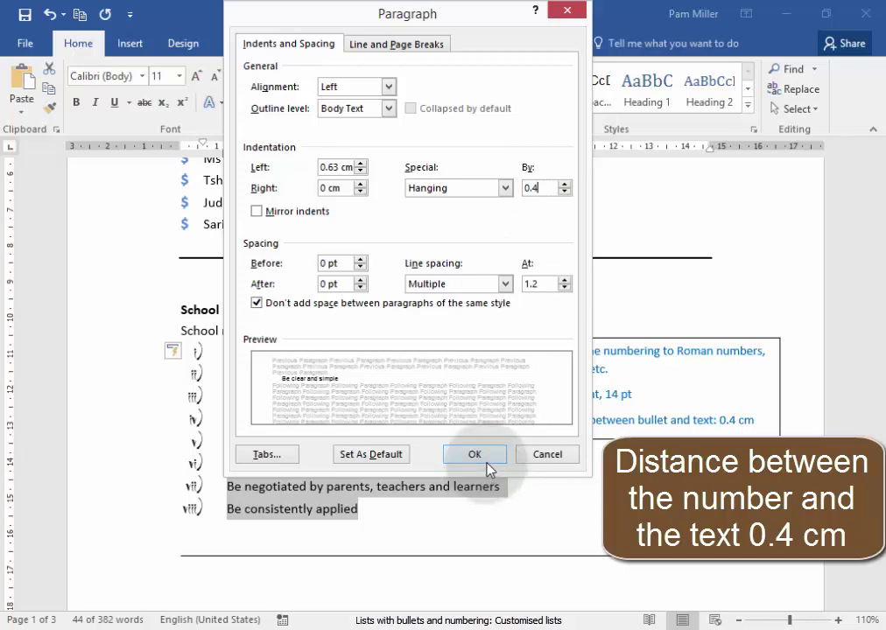
left_click(486, 457)
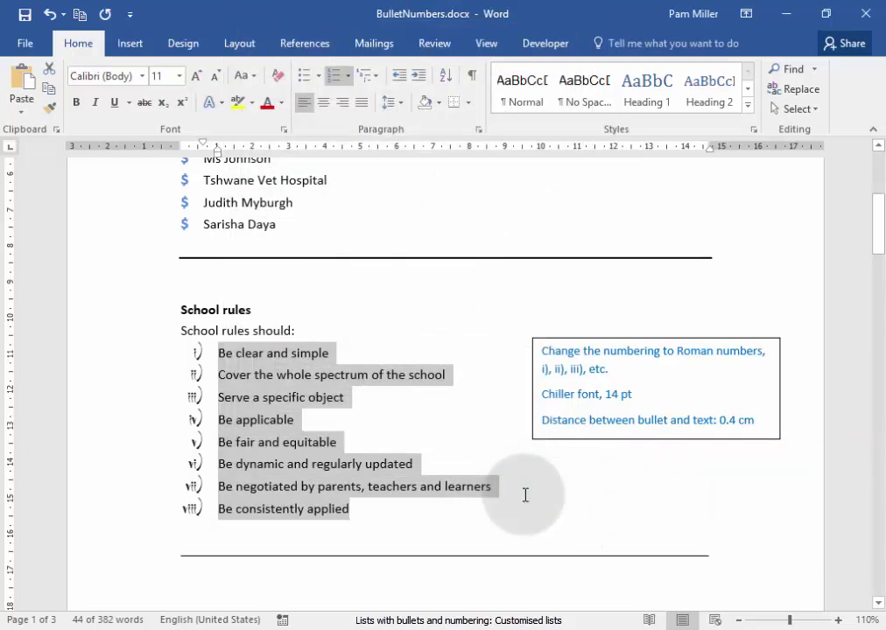
left_click(525, 495)
scroll(550, 506, "up", 3)
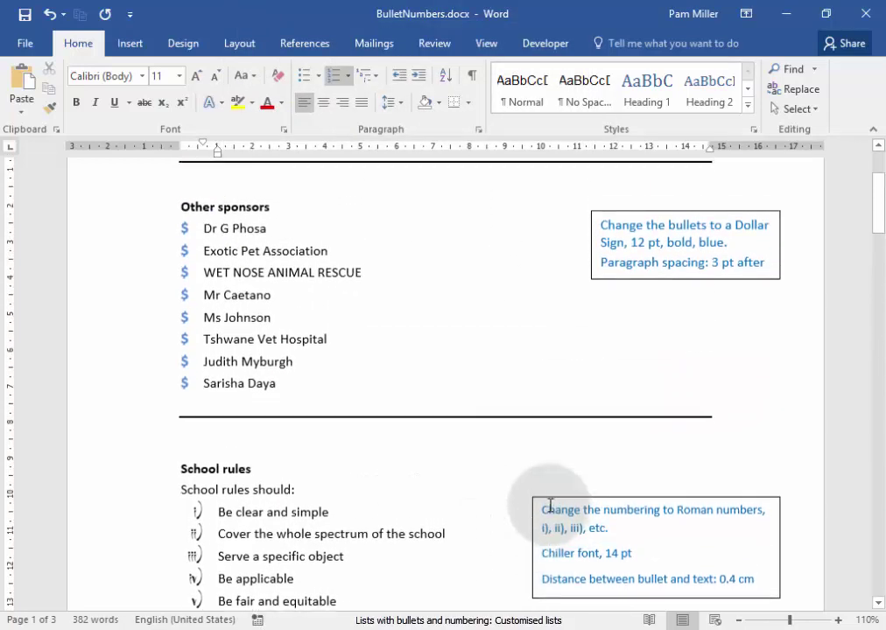